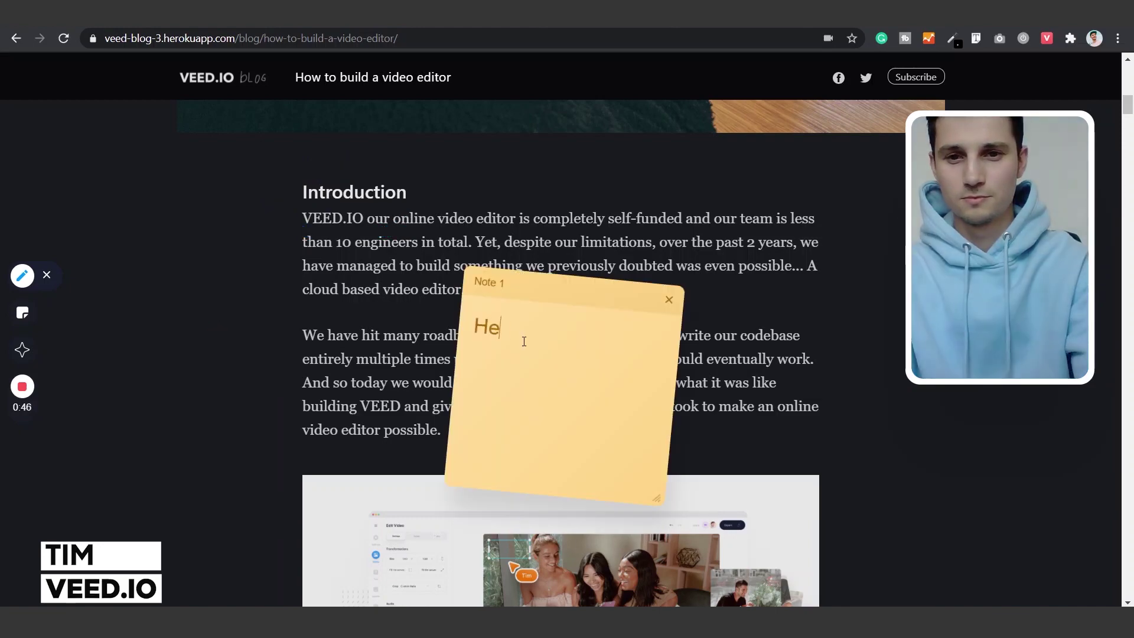
- Type 'llo!' into Note 1 so the yellow sticky note reads 'Hello!'
text(llo!)
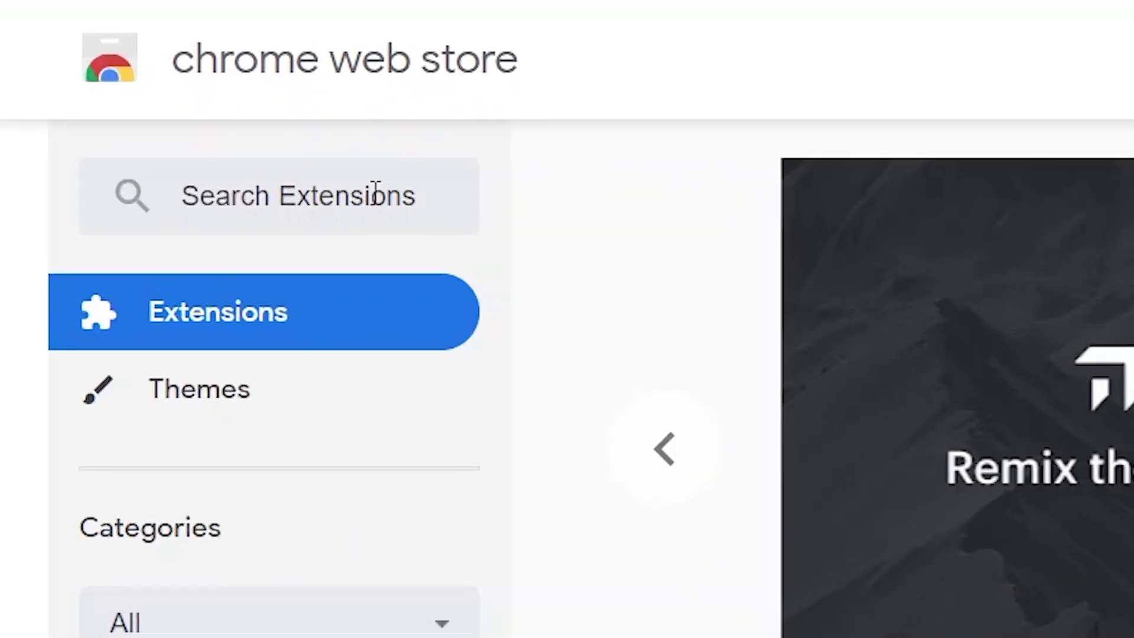
- Search the store for 'veed' and add Screen & Webcam Recorder + Editor to Chrome
click(246, 126)
text(veed)
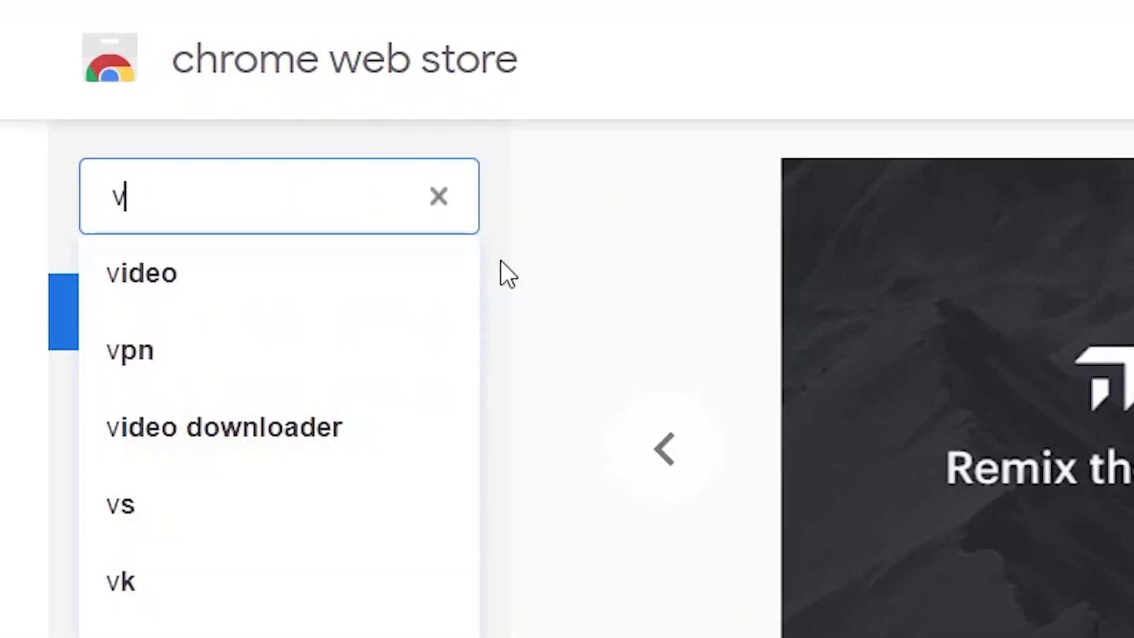
key(Return)
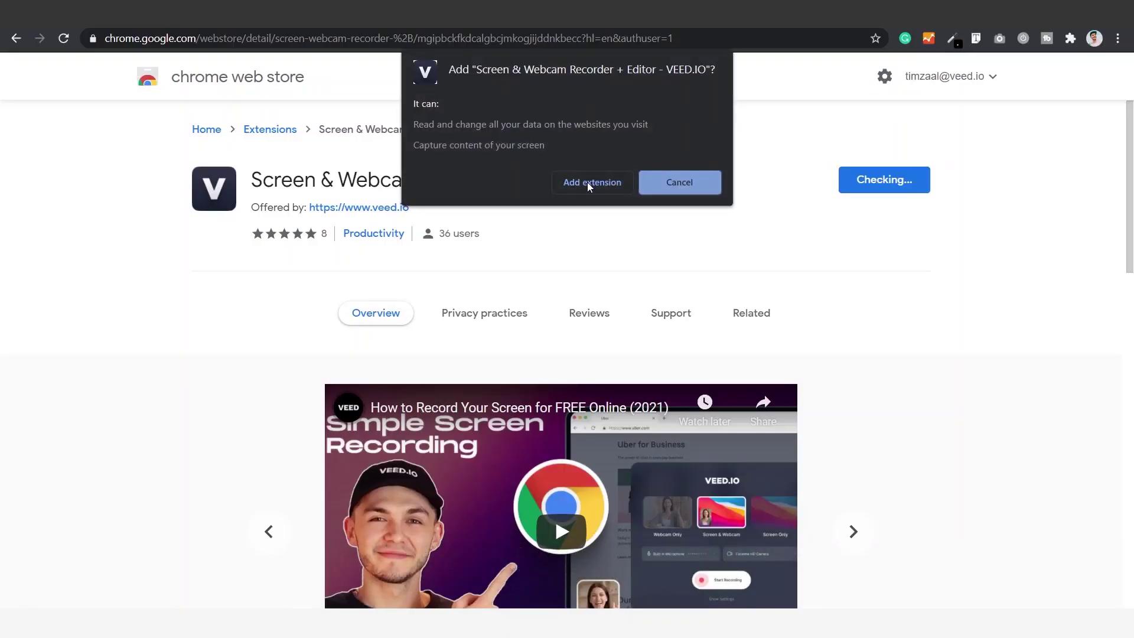
click(587, 182)
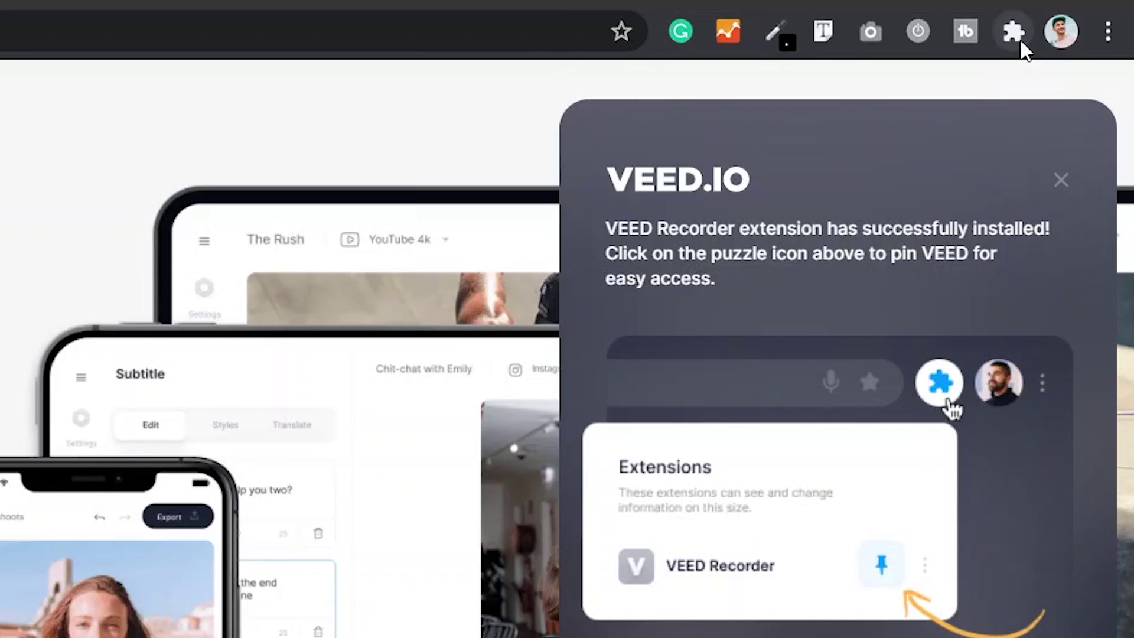
- Pin Screen & Webcam Recorder to the browser toolbar from the Extensions menu
click(1020, 42)
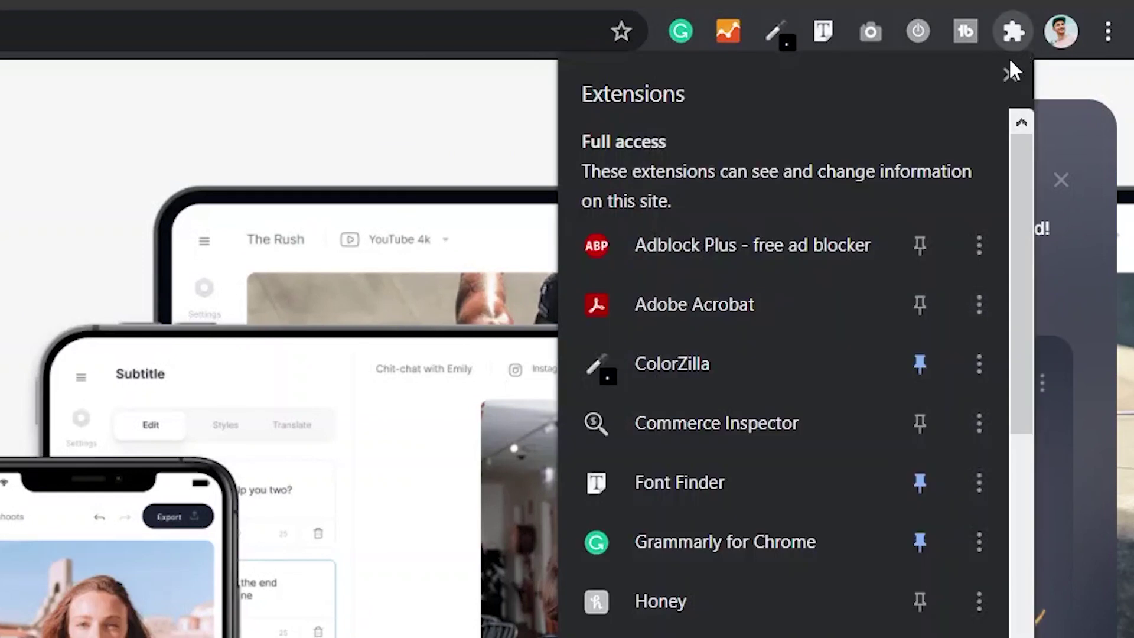
scroll(1029, 207, down, 5)
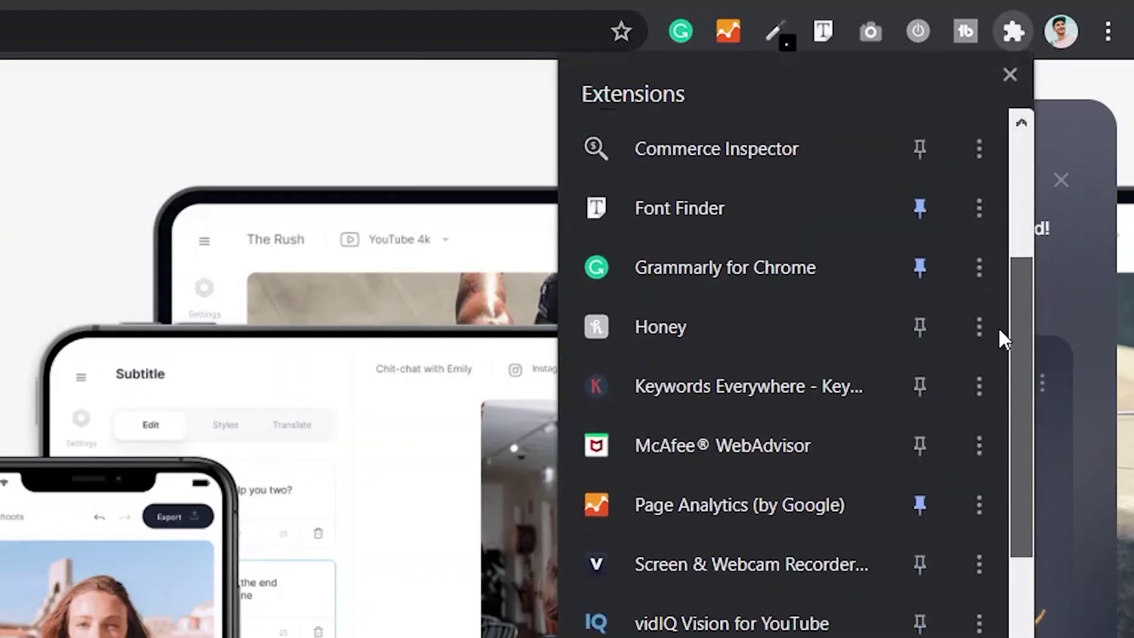
click(909, 531)
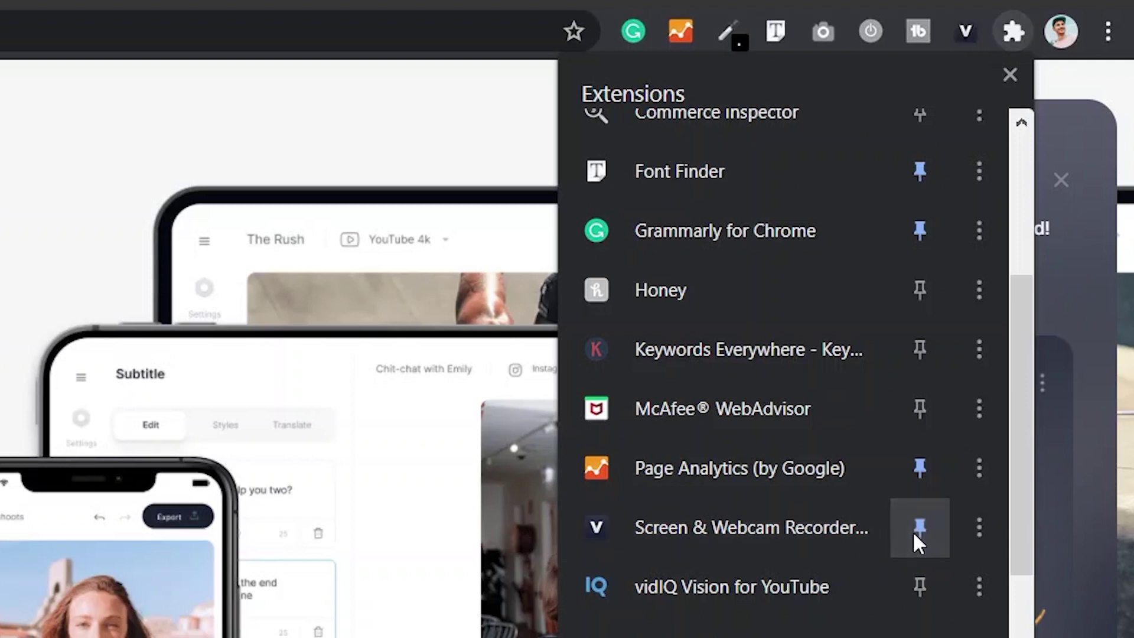
click(1016, 30)
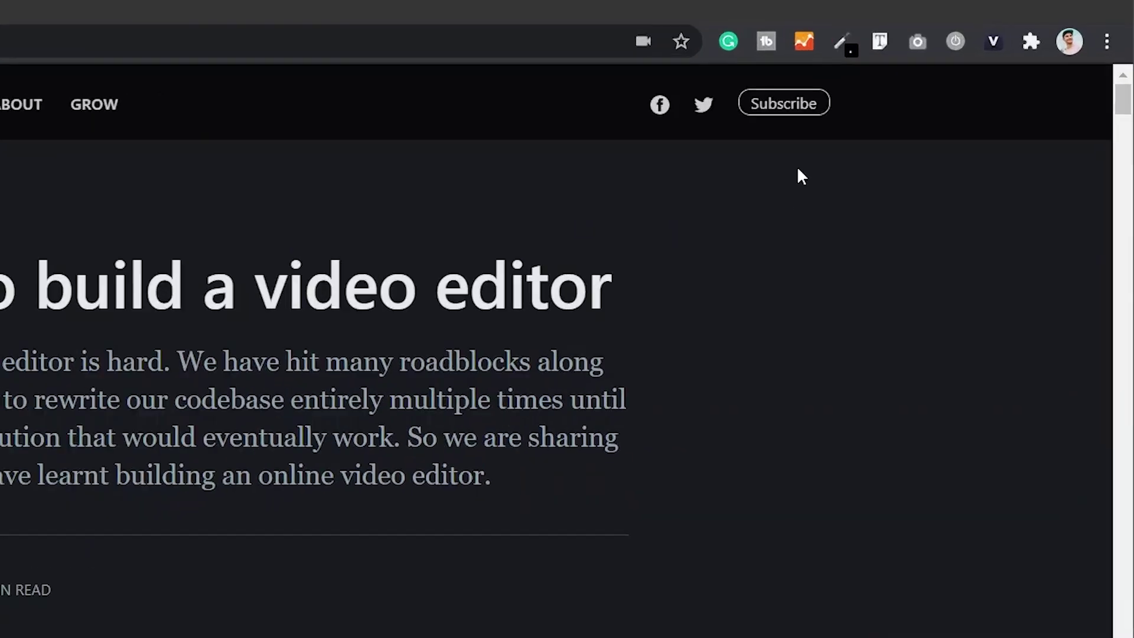
- Launch the VEED.IO recorder on the blog post and allow microphone and camera access
click(964, 42)
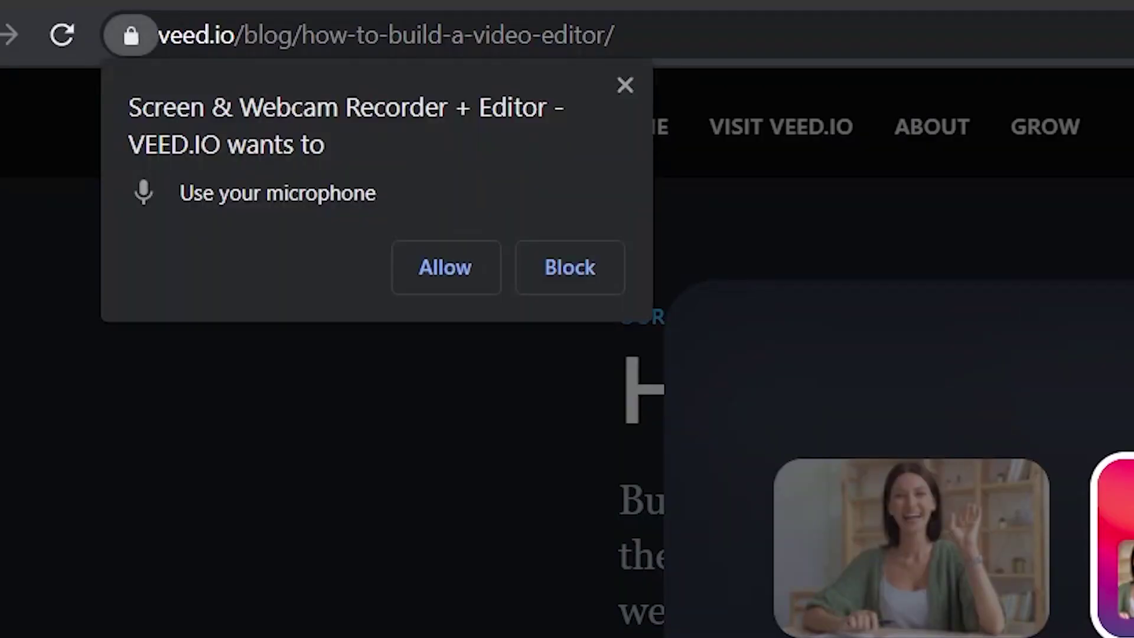
click(421, 278)
click(423, 282)
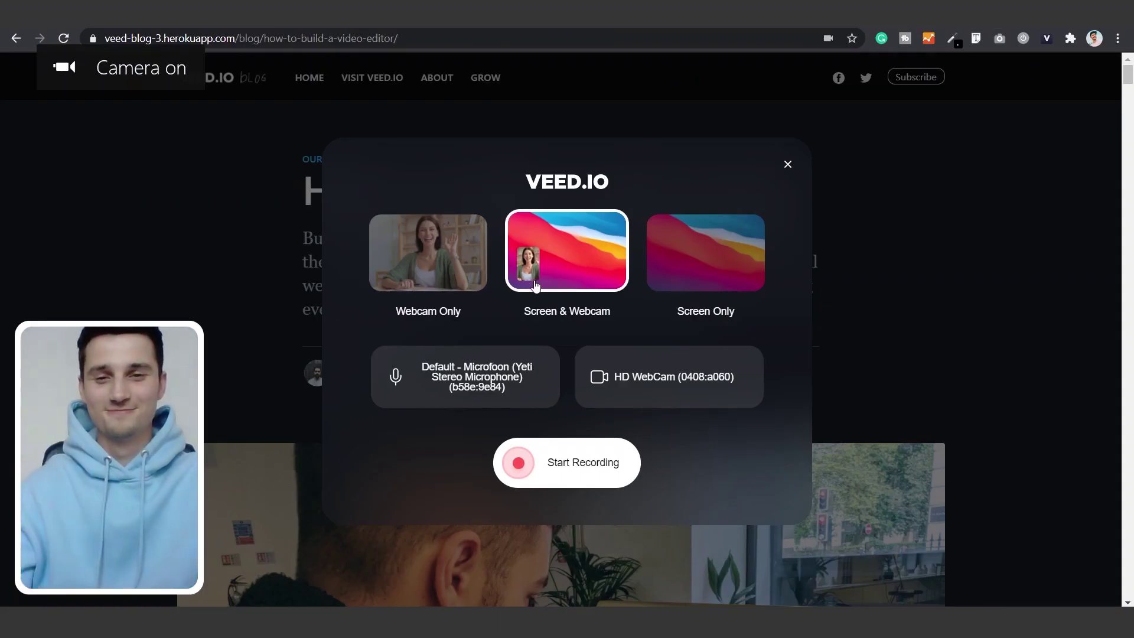
- Try the Webcam Only and Screen Only modes, ending on Screen & Webcam
click(449, 274)
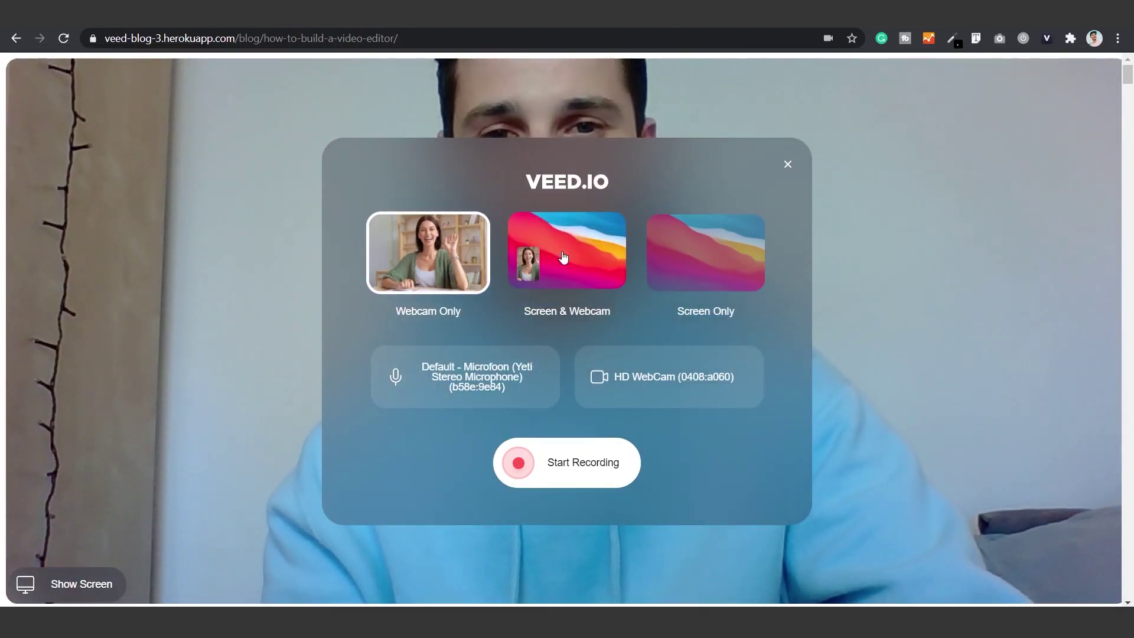
click(572, 262)
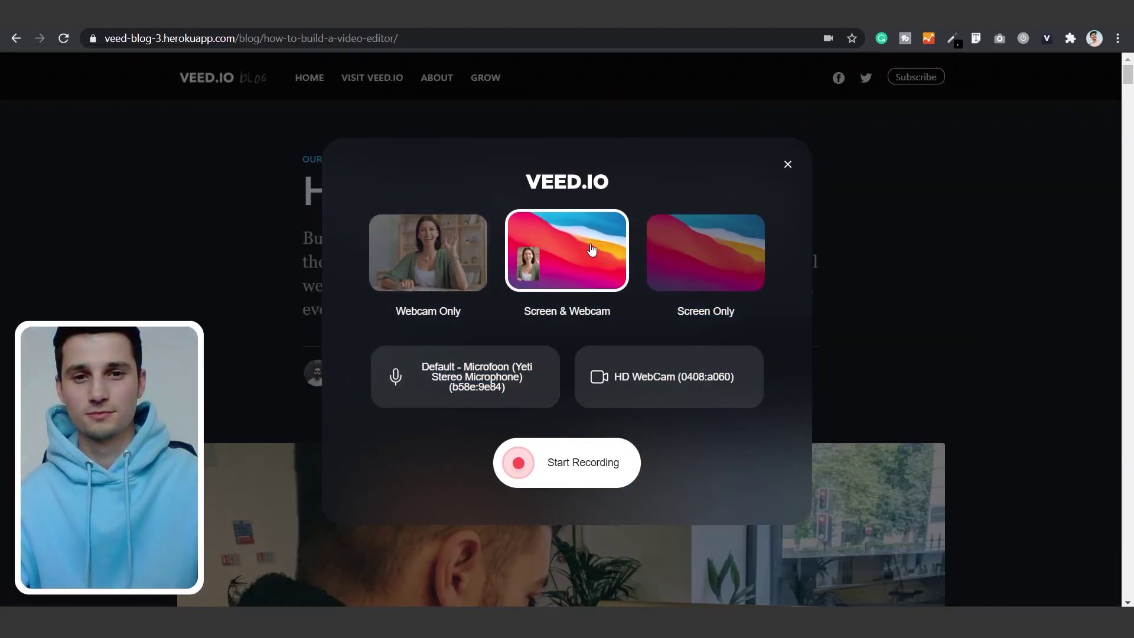
click(705, 255)
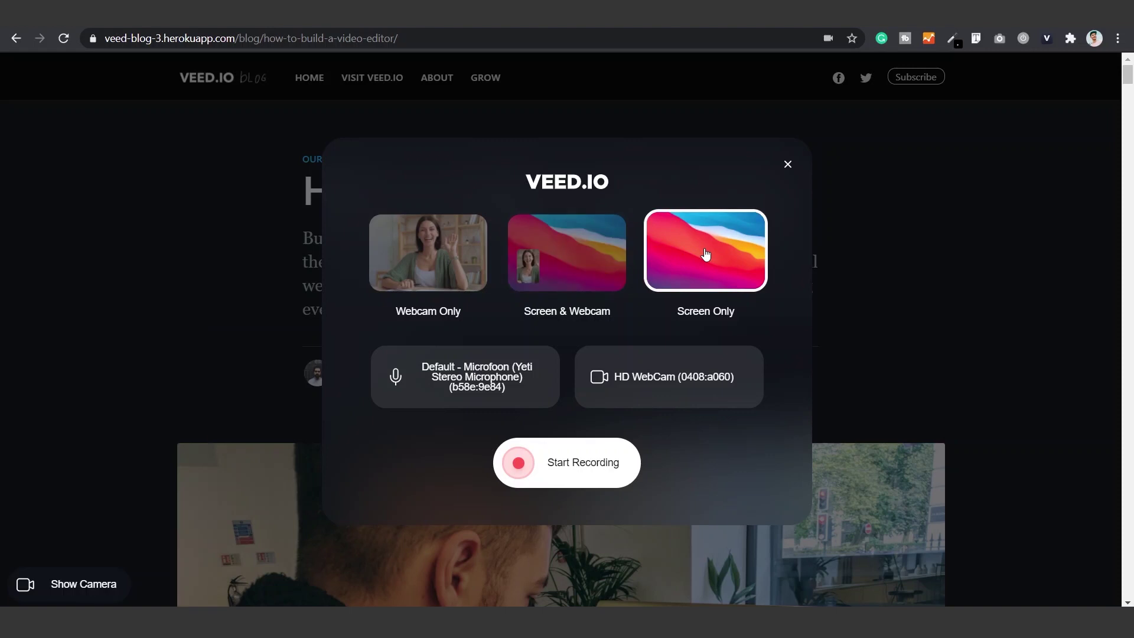
click(576, 252)
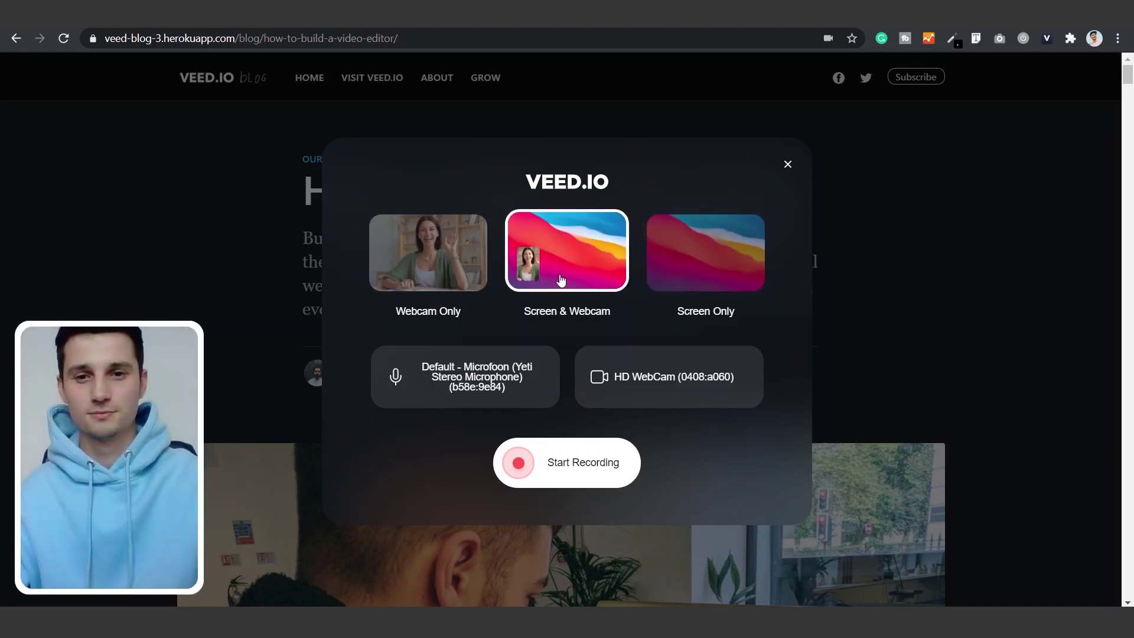
- Cycle the microphone input until Microfoon (Yeti Stereo Microphone) is selected
click(511, 384)
click(512, 384)
click(511, 384)
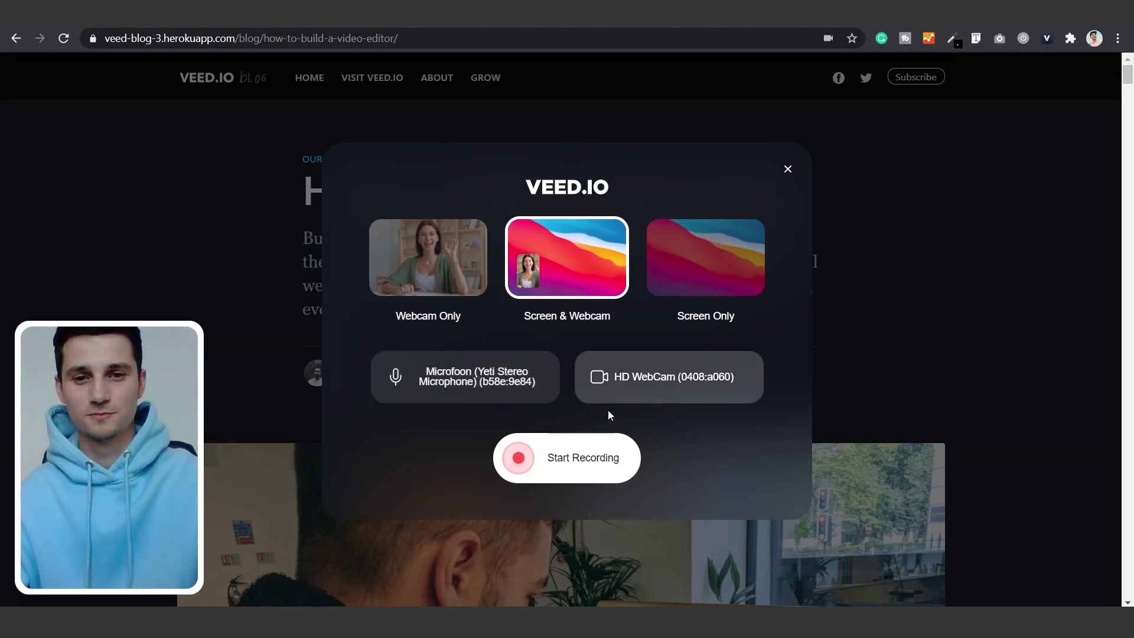
- Start recording the Entire Screen and hide the screen-sharing notification bar
click(577, 461)
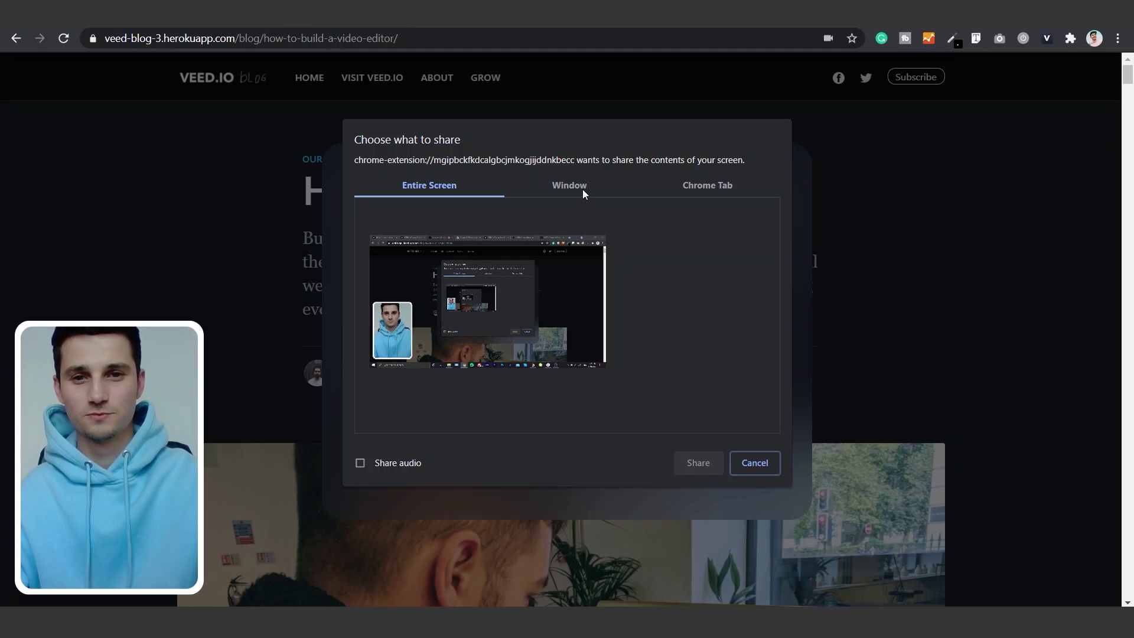
click(517, 307)
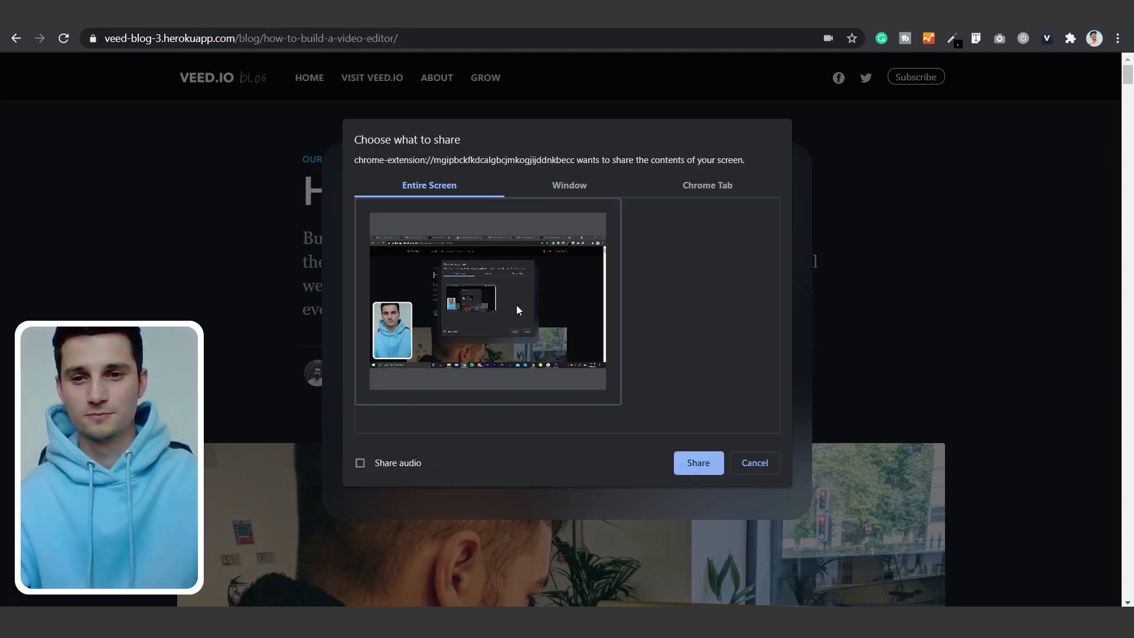
click(699, 463)
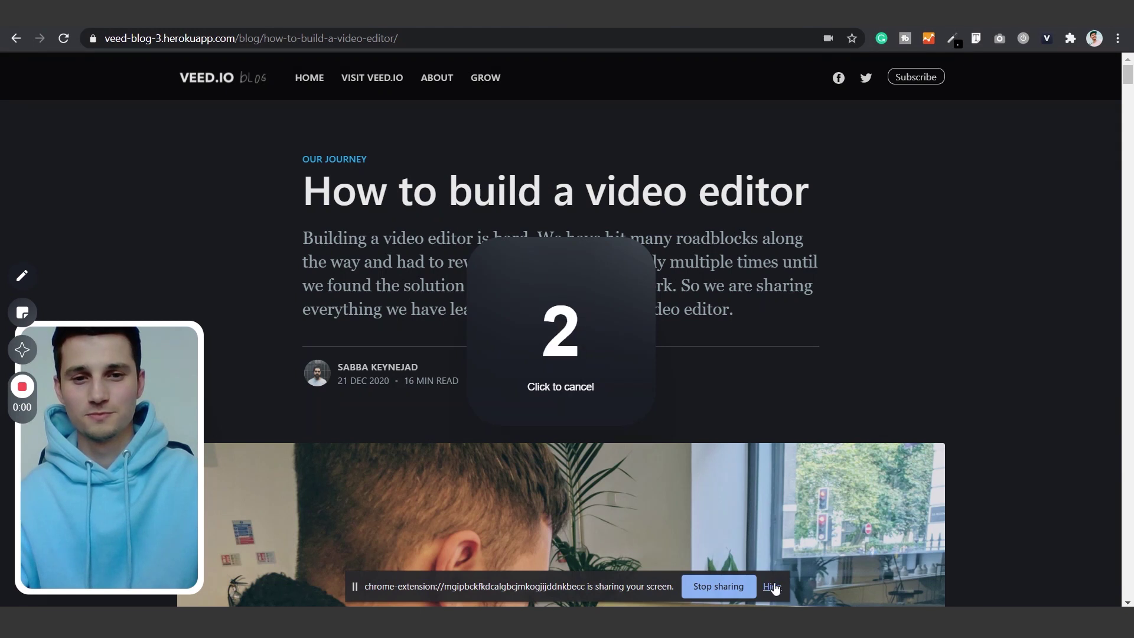
click(774, 588)
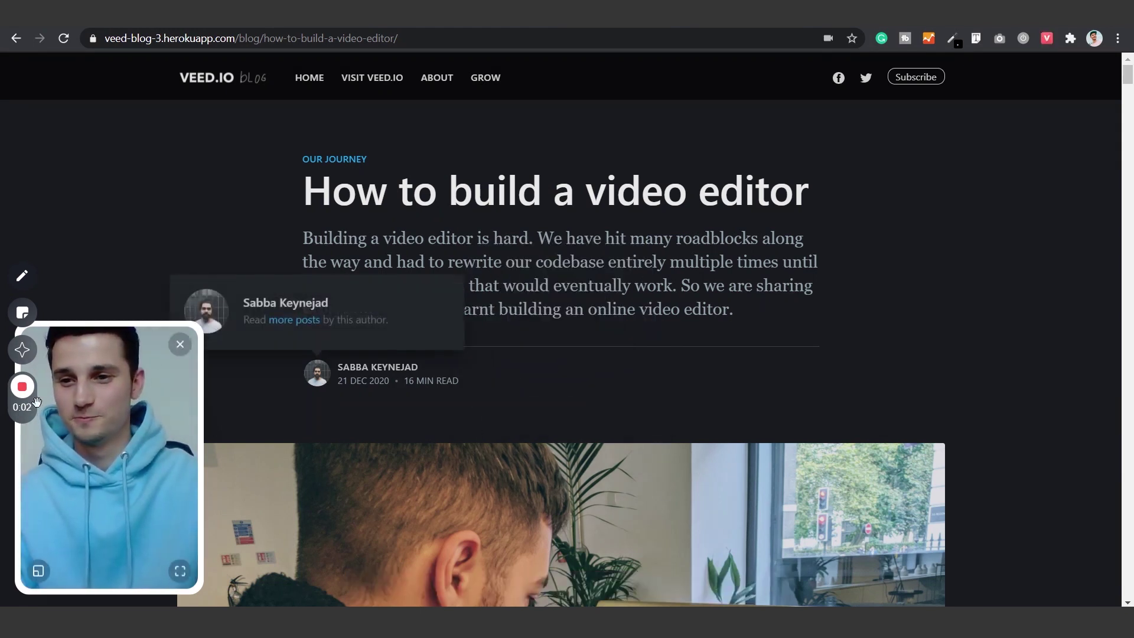
mouse_move(30, 410)
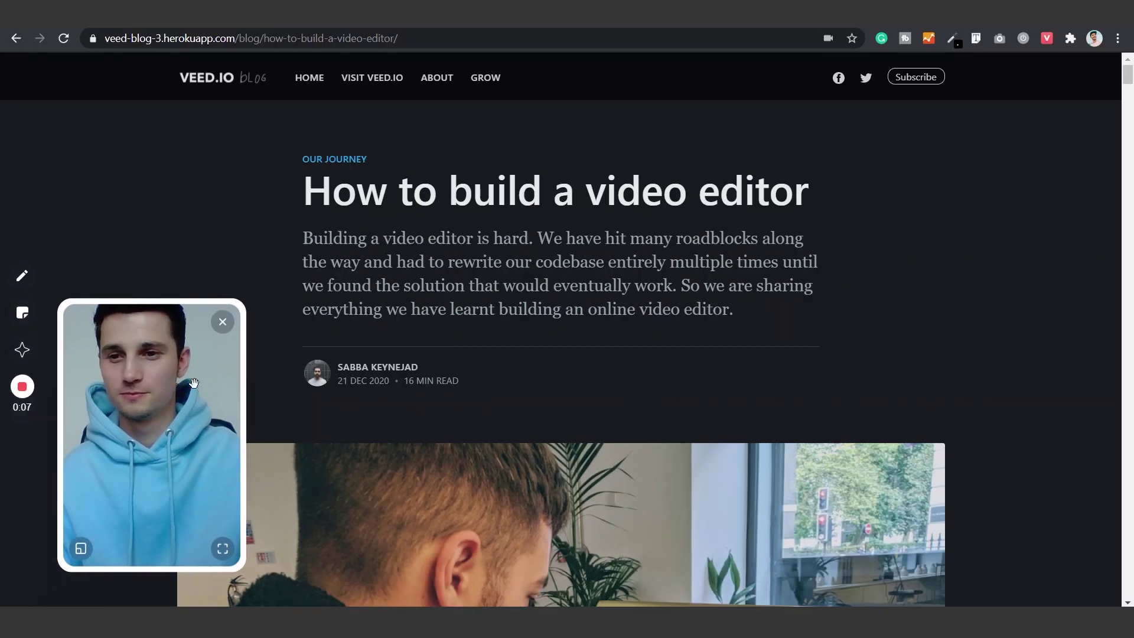
- Expand the webcam to full view, restore the blog page, then shrink the bubble to the right
drag(193, 384, 907, 368)
click(890, 377)
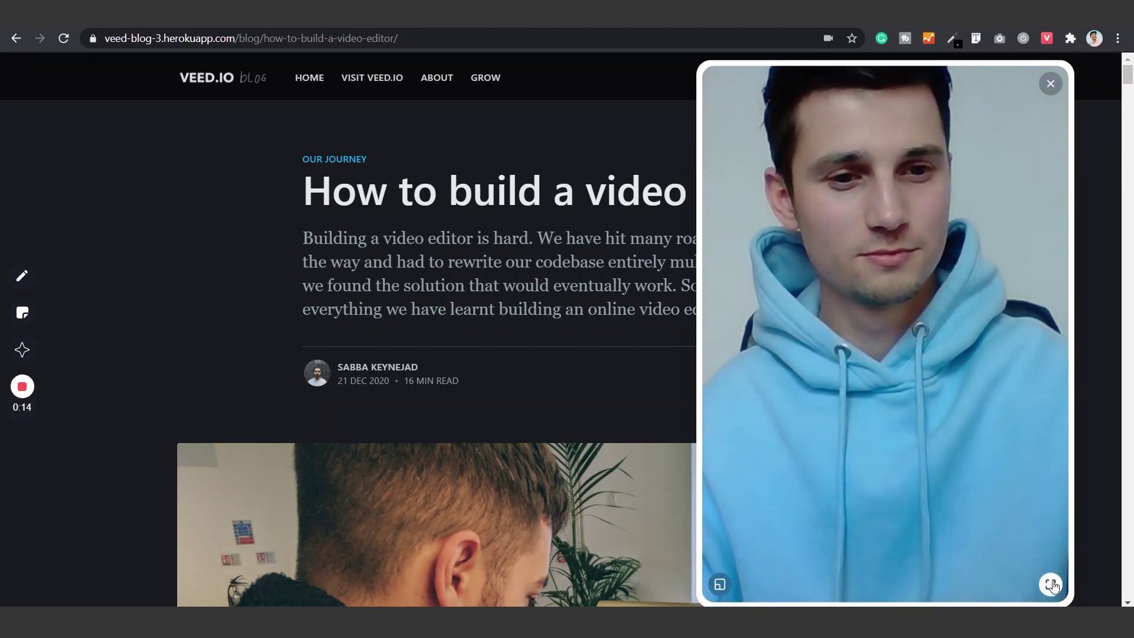
click(1050, 585)
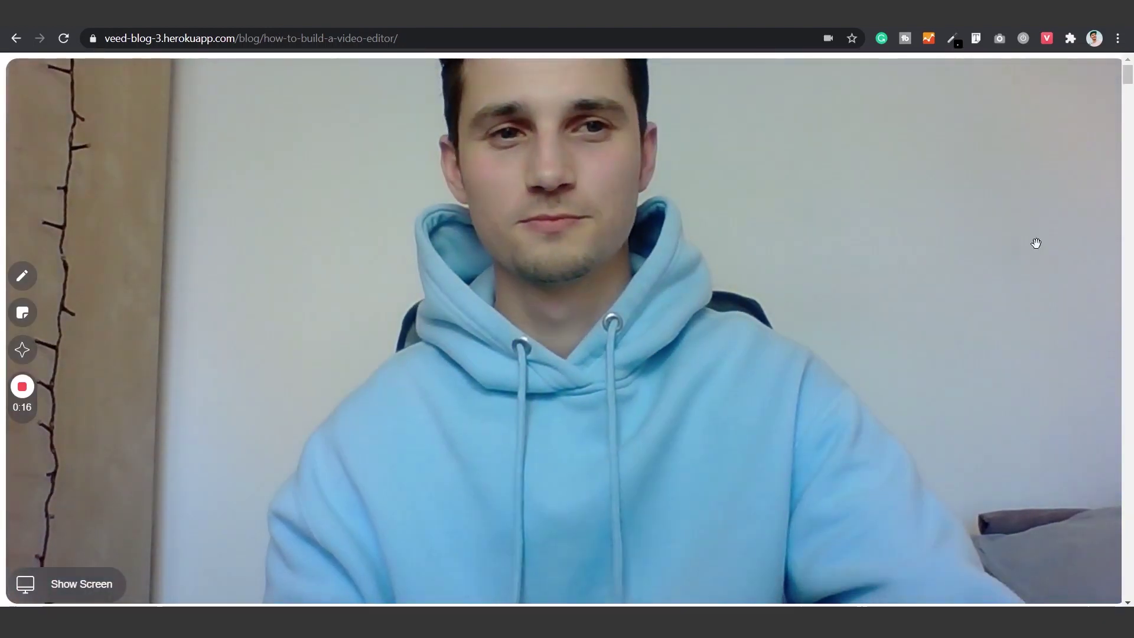
click(78, 576)
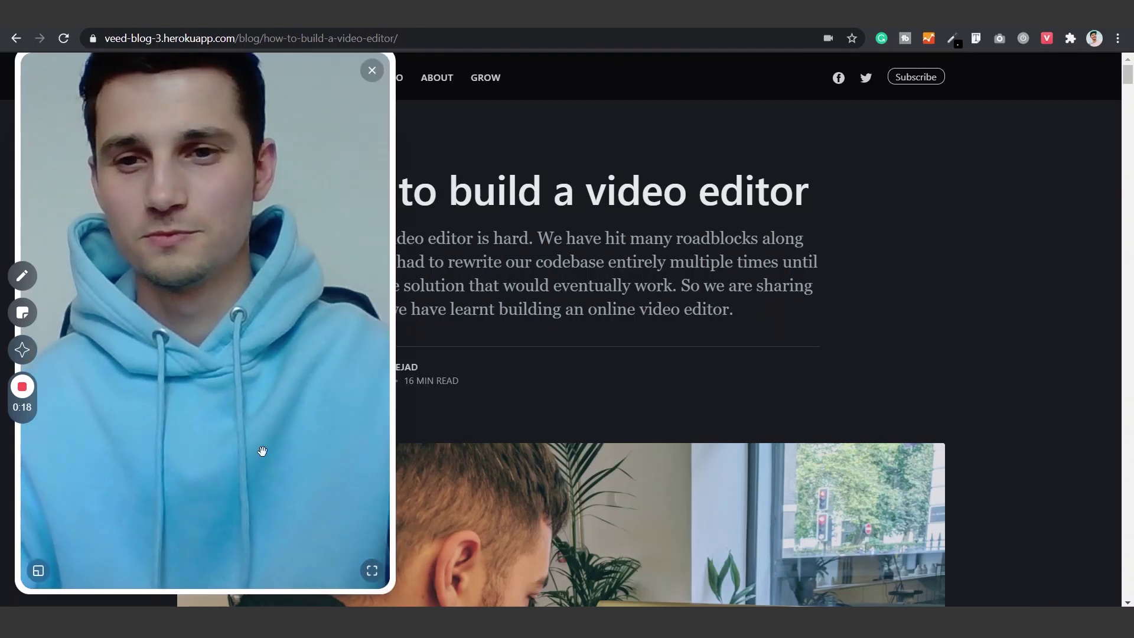
click(42, 576)
drag(169, 235, 1044, 283)
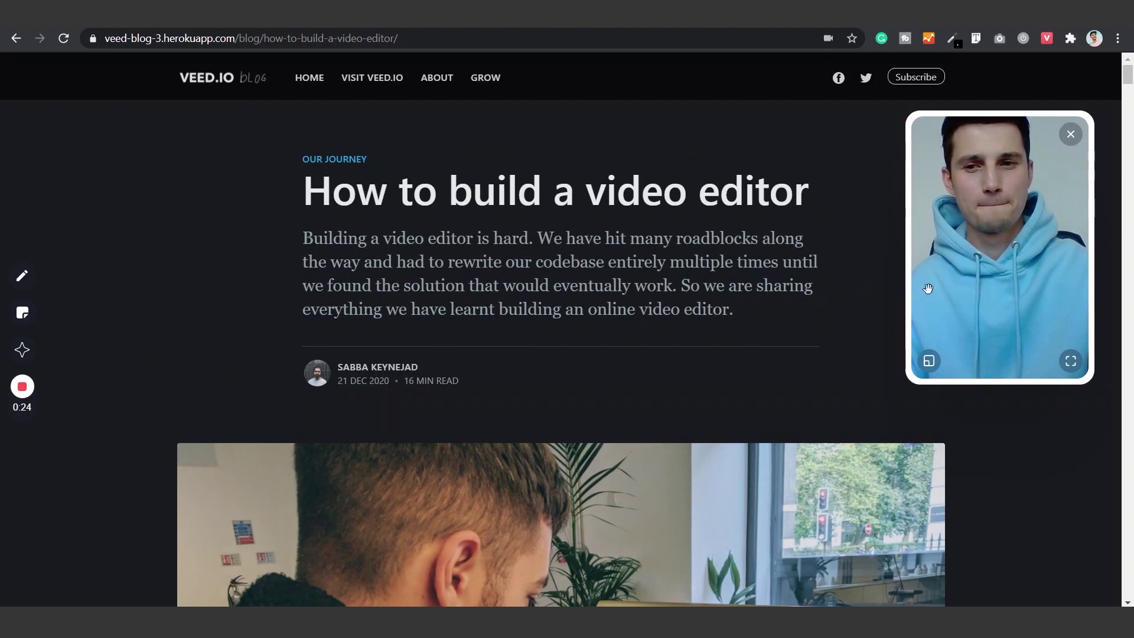
scroll(275, 277, down, 8)
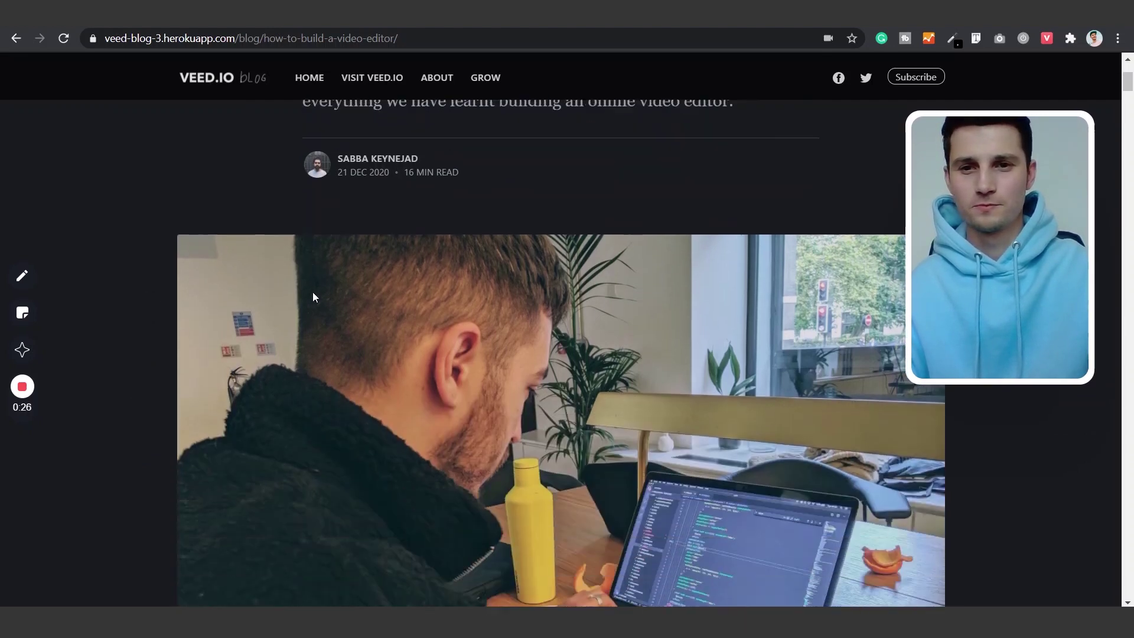
- Scroll down to the Introduction heading and back up slightly
scroll(399, 302, down, 6)
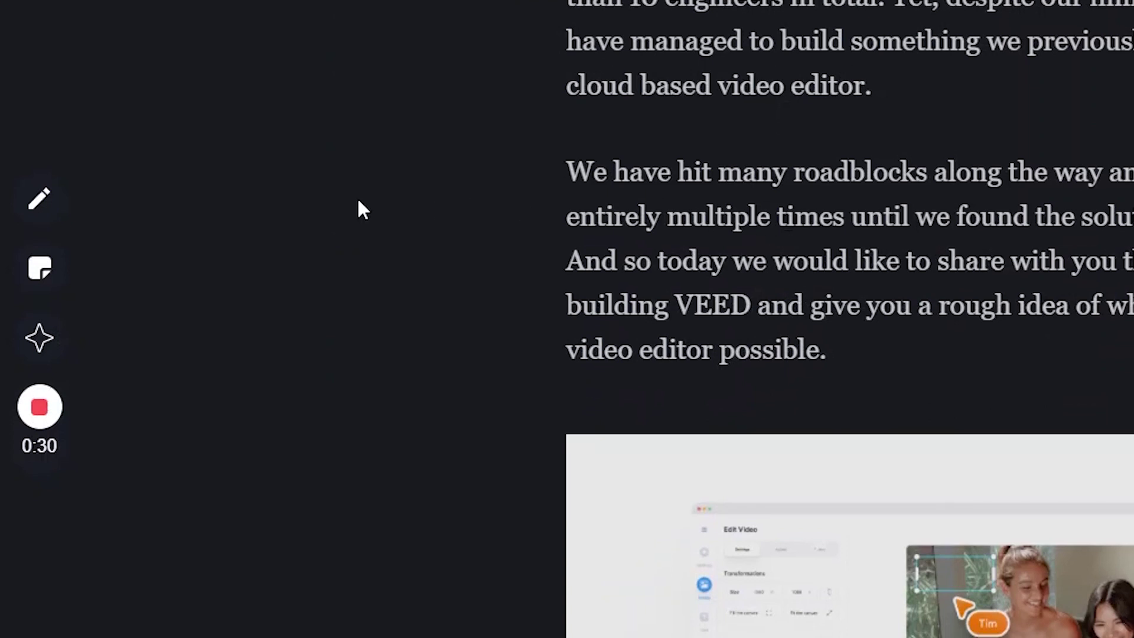
scroll(201, 248, up, 2)
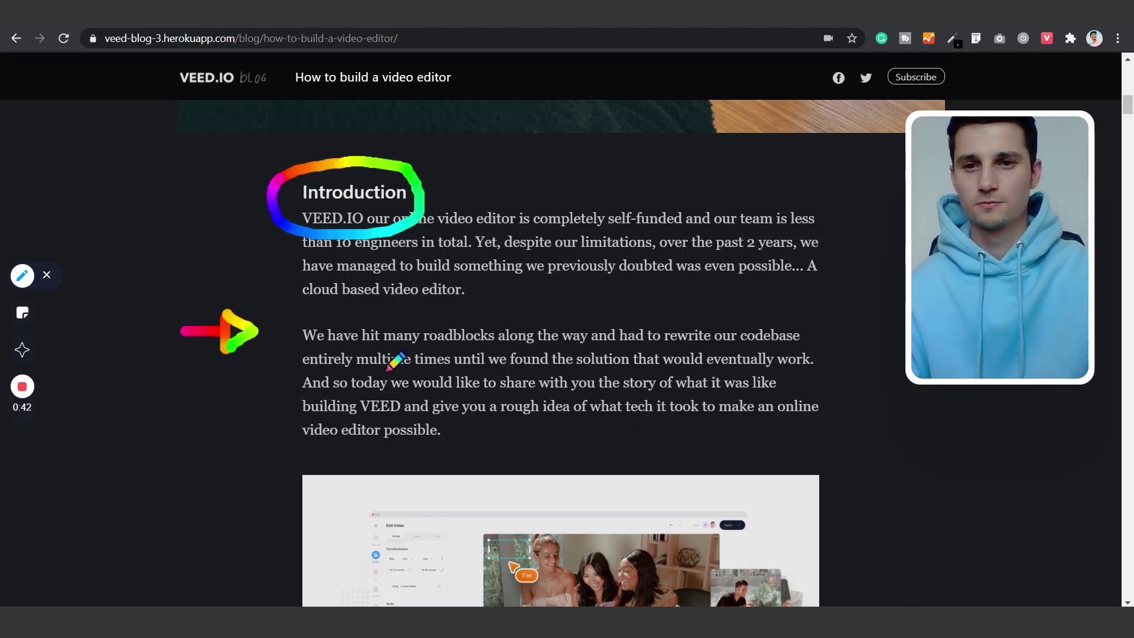
- Add a yellow 'Hello!' sticky note, resize it short and wide, and move it top-left
click(22, 313)
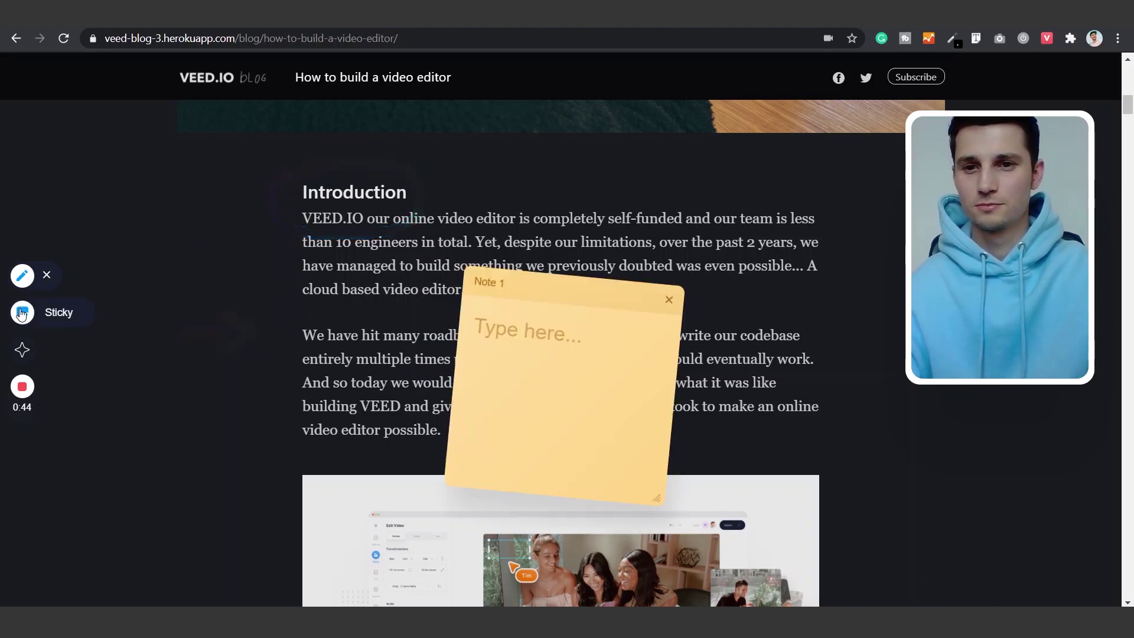
text(He)
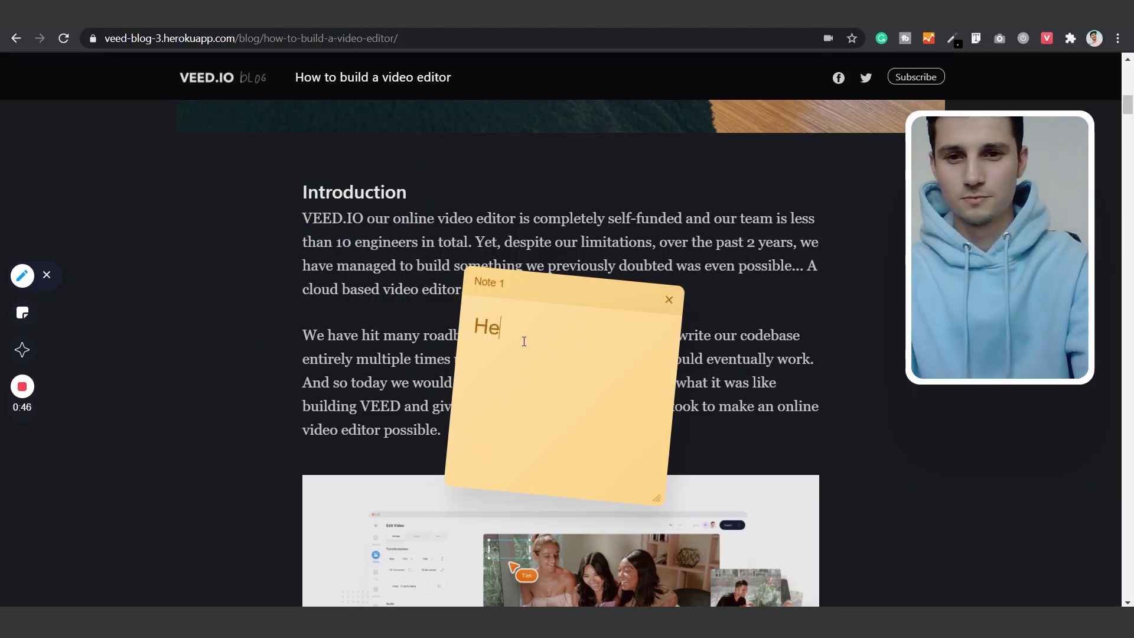
text(llo!)
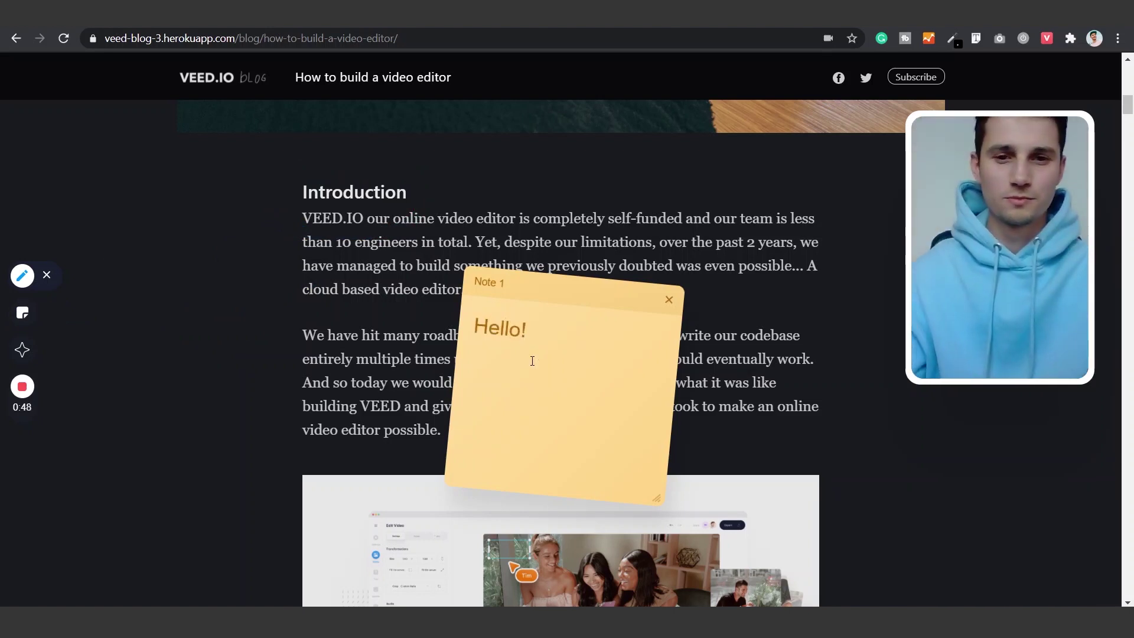
drag(654, 491, 570, 428)
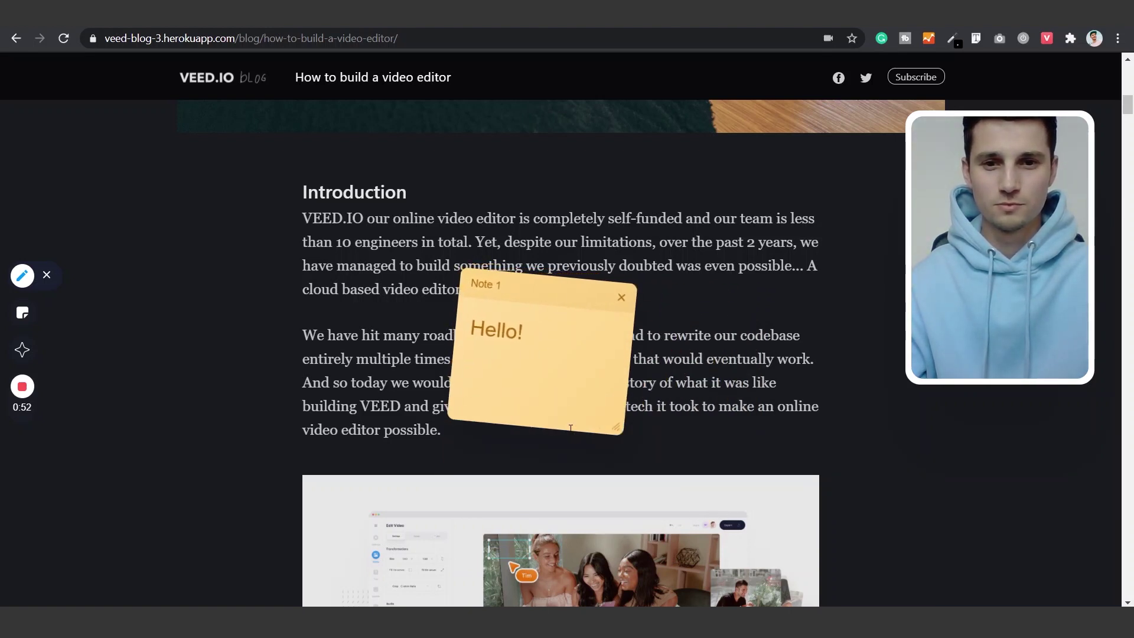
drag(559, 294, 182, 170)
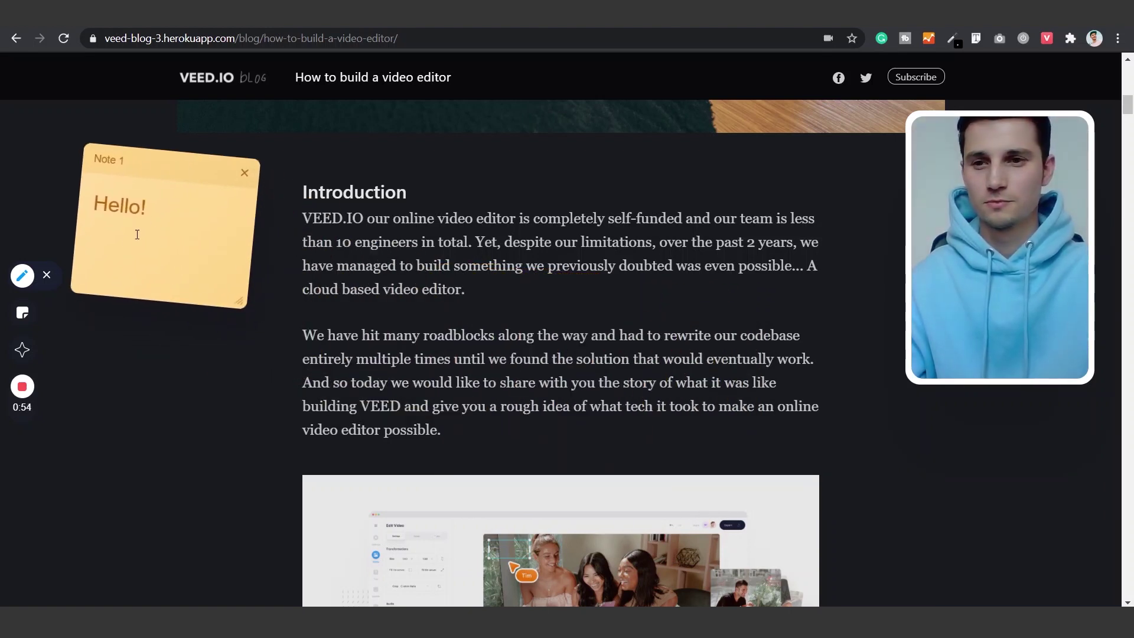
- Add a smaller pink 'How are you?' note beneath the webcam and close the Hello! note
click(22, 314)
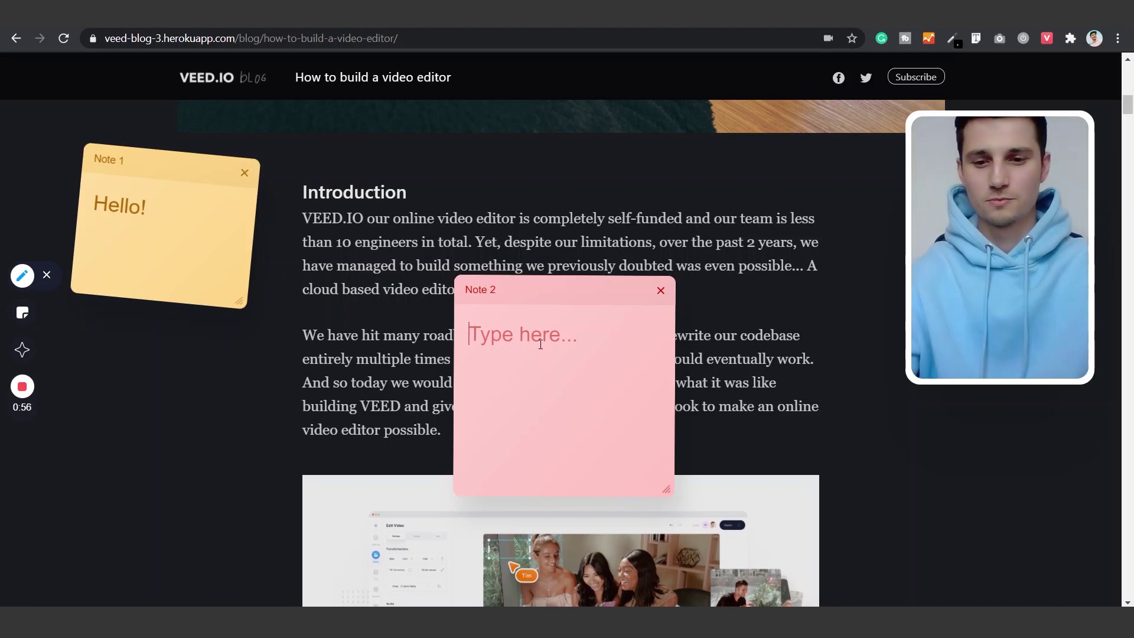
text(Hw)
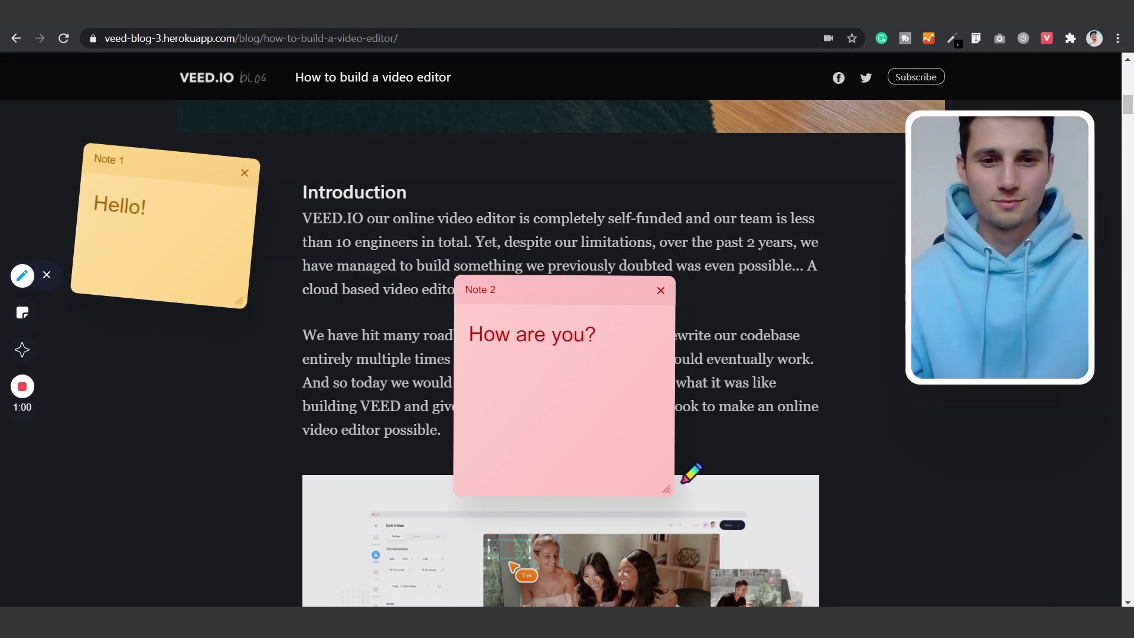
drag(661, 476, 615, 361)
drag(558, 291, 1013, 414)
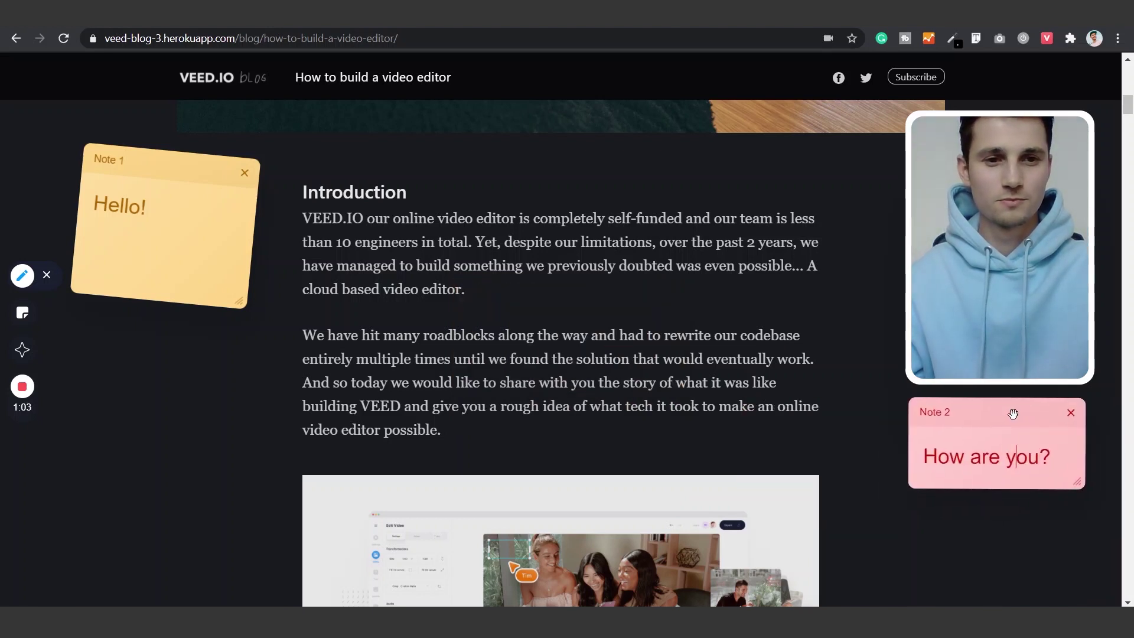
click(251, 184)
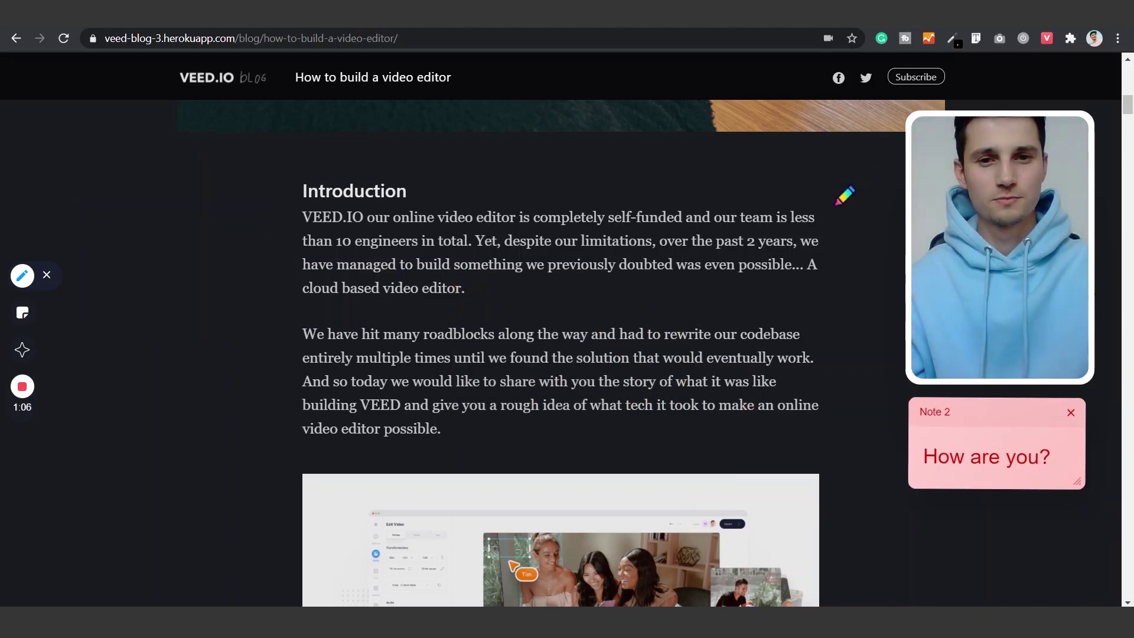
scroll(843, 192, down, 5)
- Scroll to the editor screenshot and press C for a confetti burst
scroll(815, 244, down, 1)
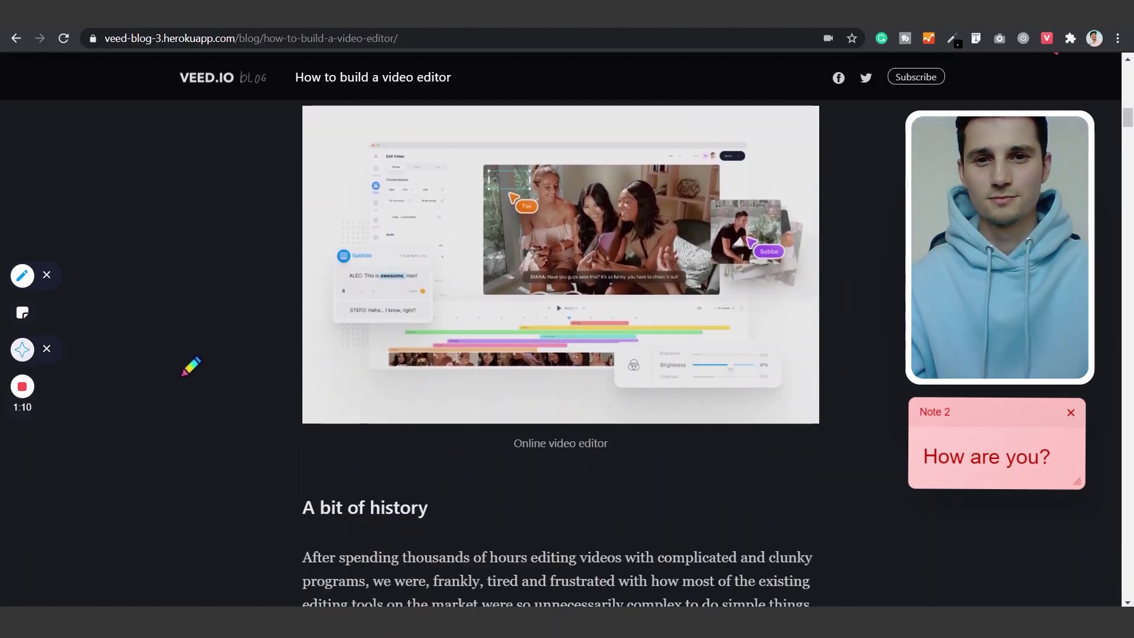
key(c)
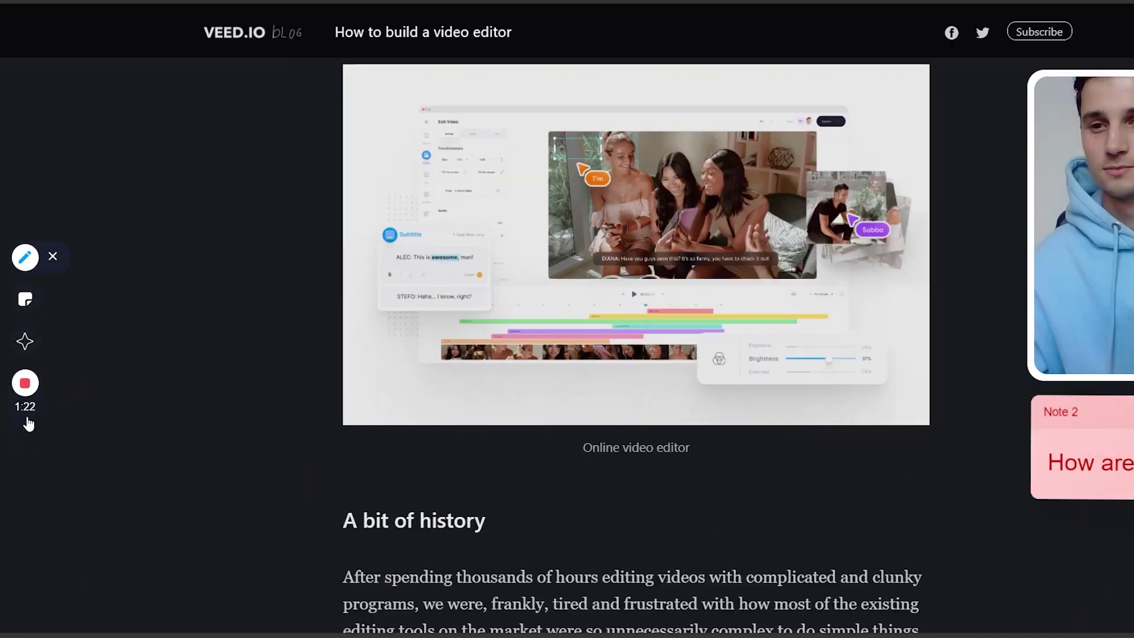
mouse_move(23, 412)
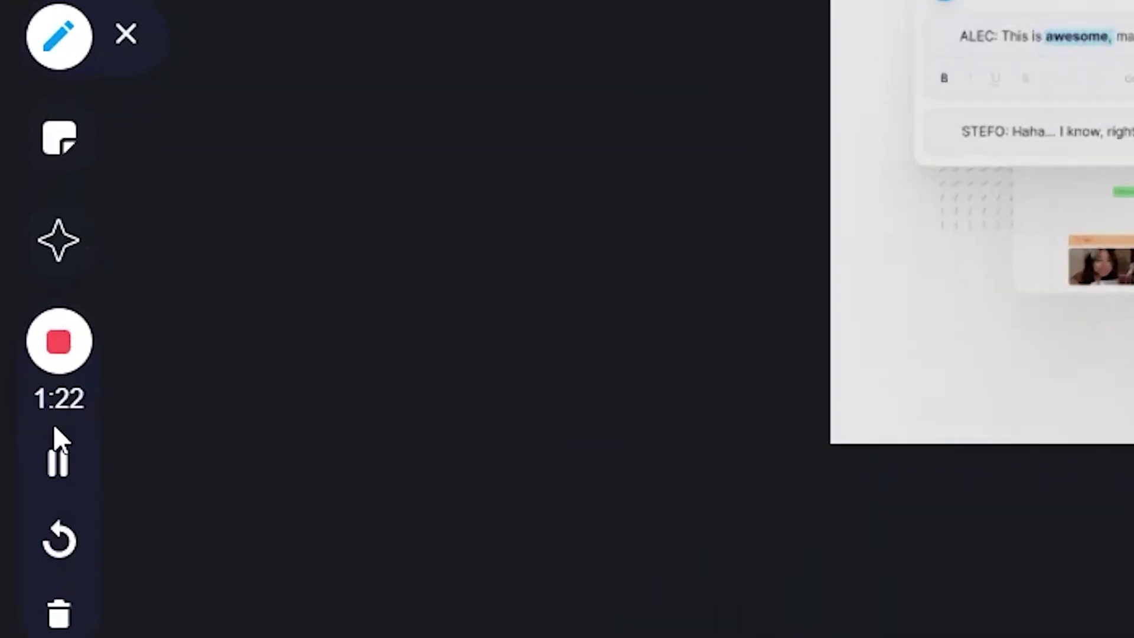
- Stop the recording and play the processed screen-and-webcam video on VEED.IO's Edit & Share page
click(62, 339)
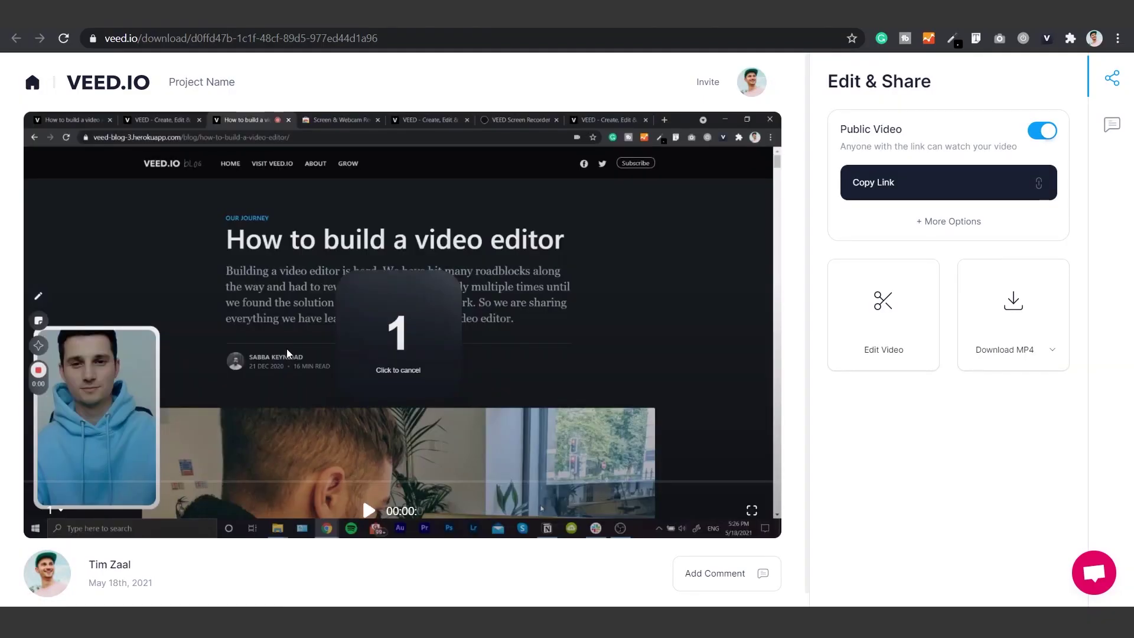
click(369, 511)
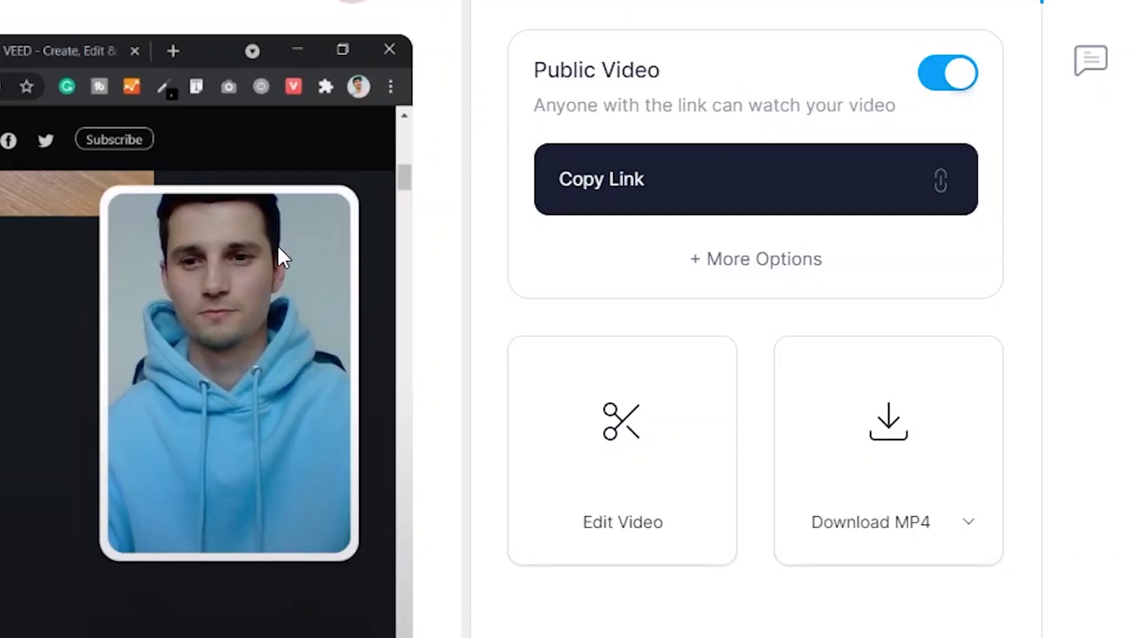